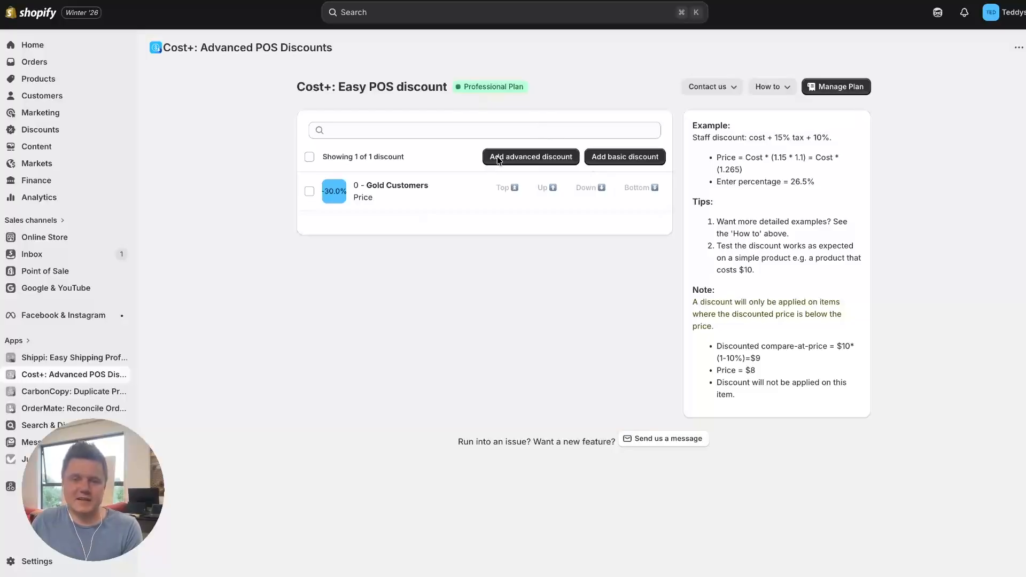
- Create an advanced discount named Silver Customers with the reason Loyalty Discount
left_click(533, 161)
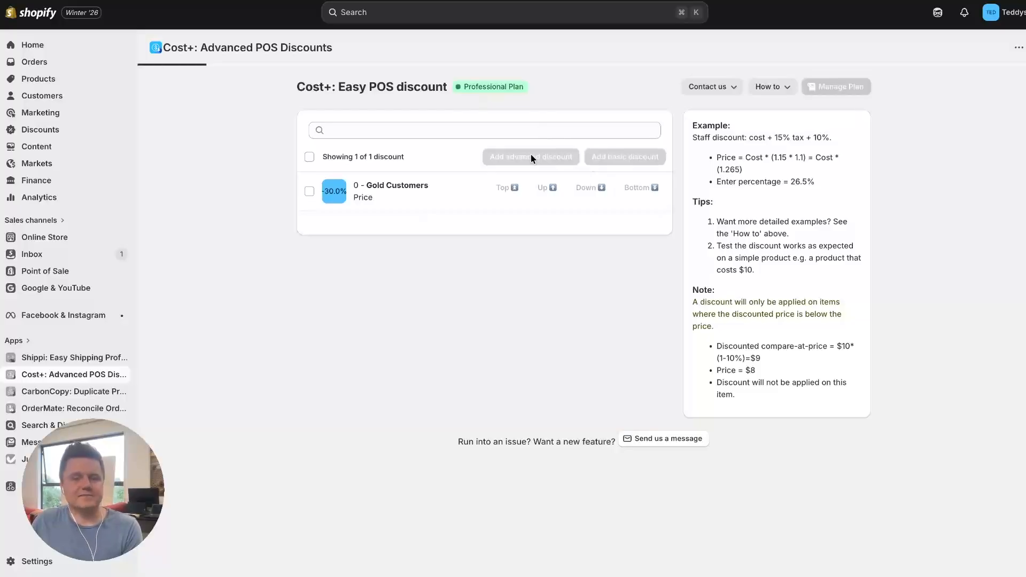
left_click(369, 196)
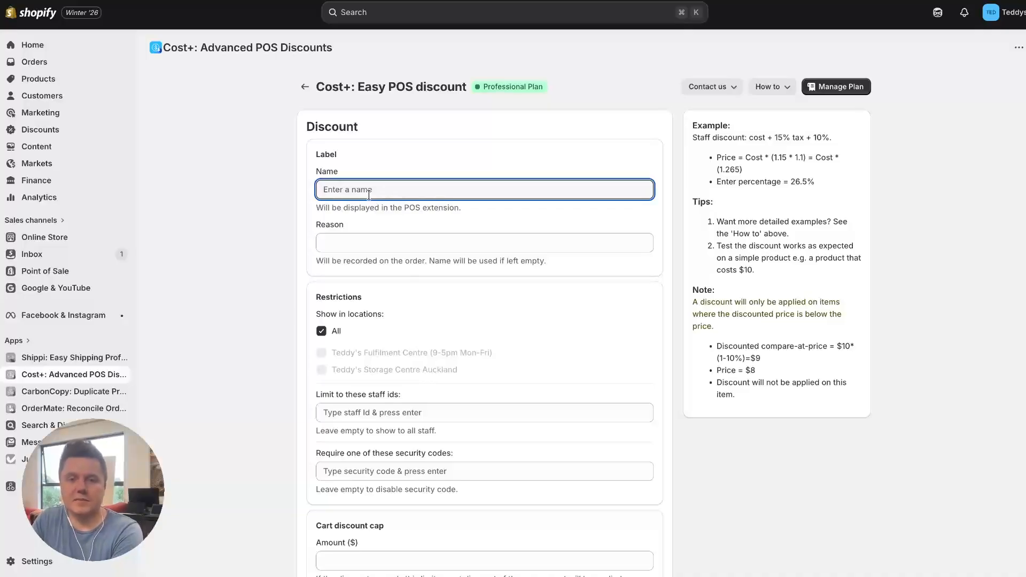
type("Silver Custome")
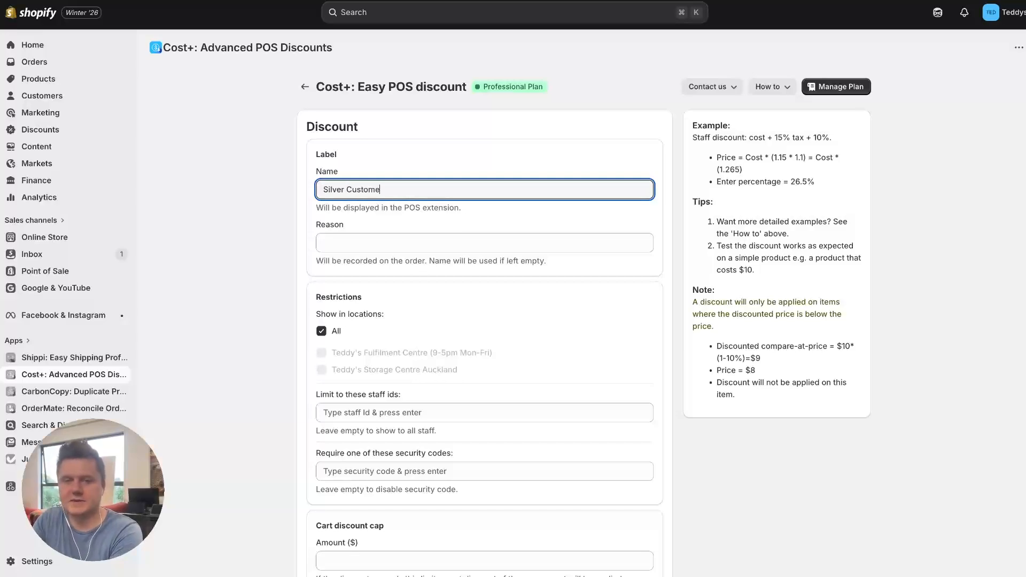
type("rs")
left_click(347, 240)
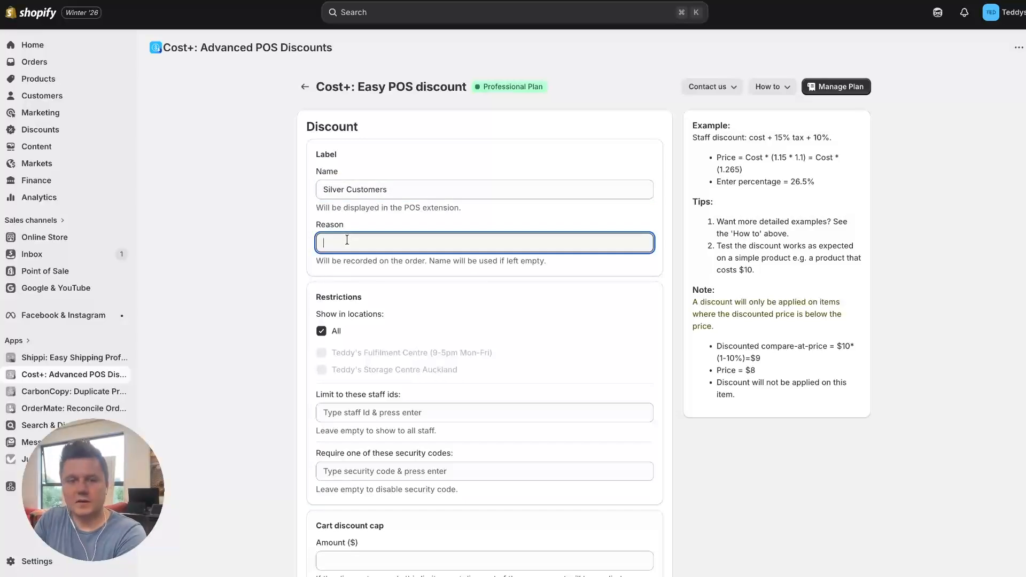
type("Loyalty")
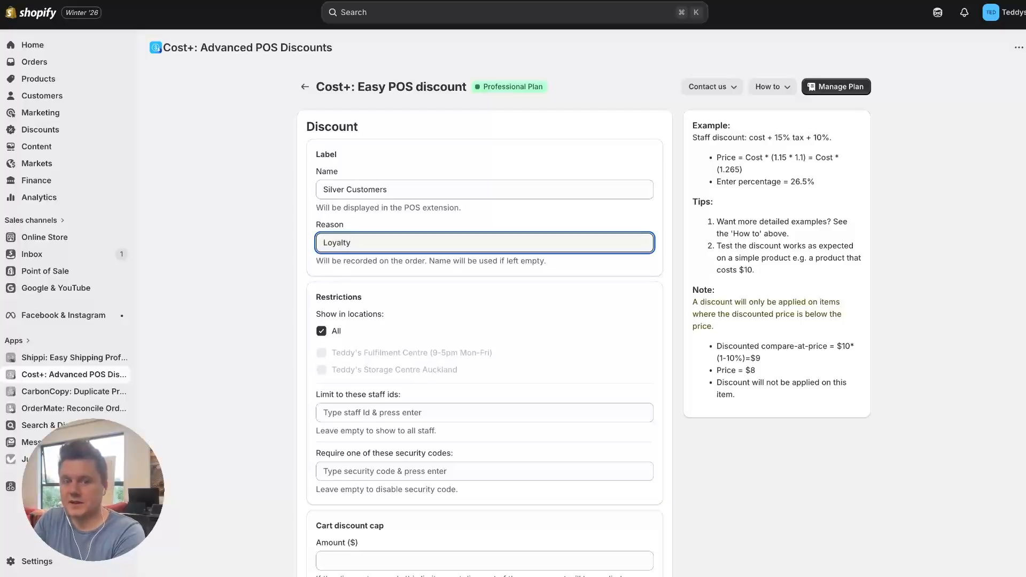
type(" Discount")
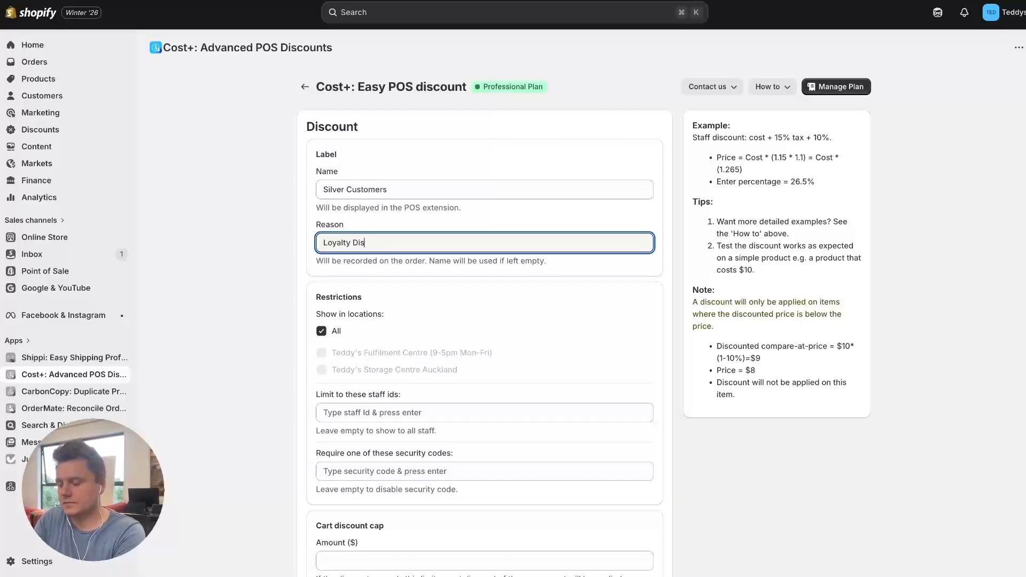
left_click(236, 310)
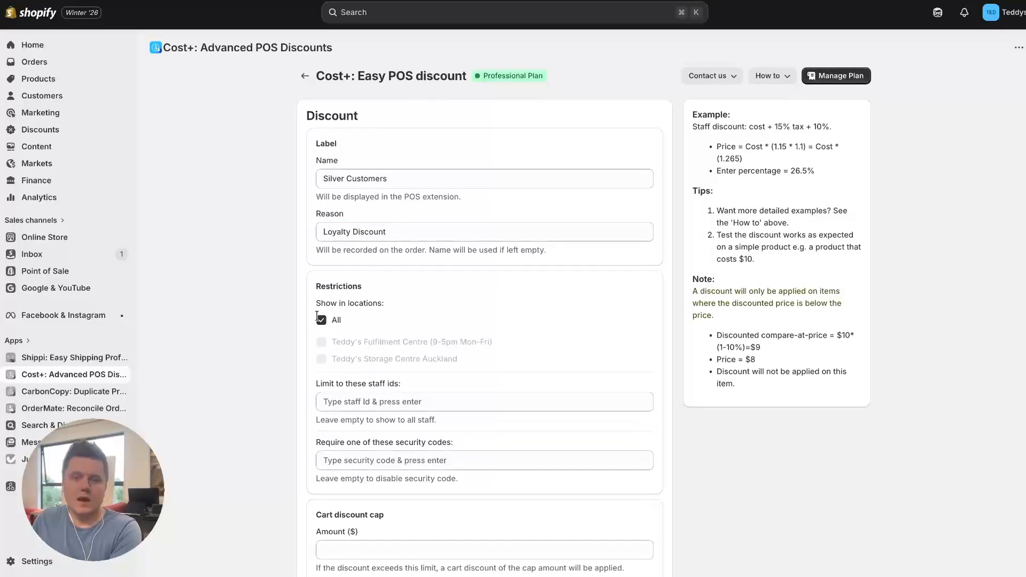
- Examine the discount's location, staff ID and security code restrictions and its cart discount cap
scroll(440, 342, "down", 1)
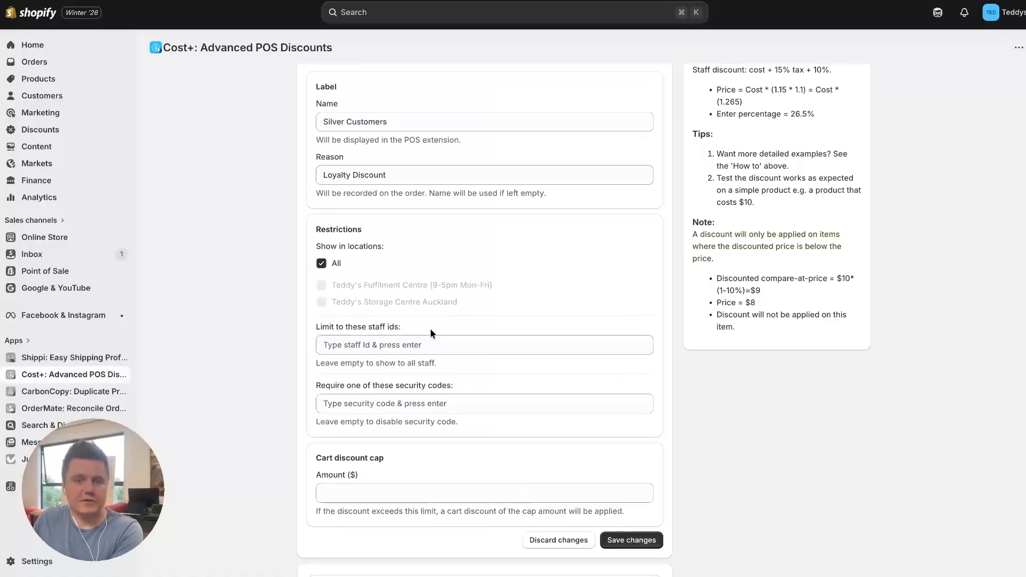
scroll(369, 239, "down", 1)
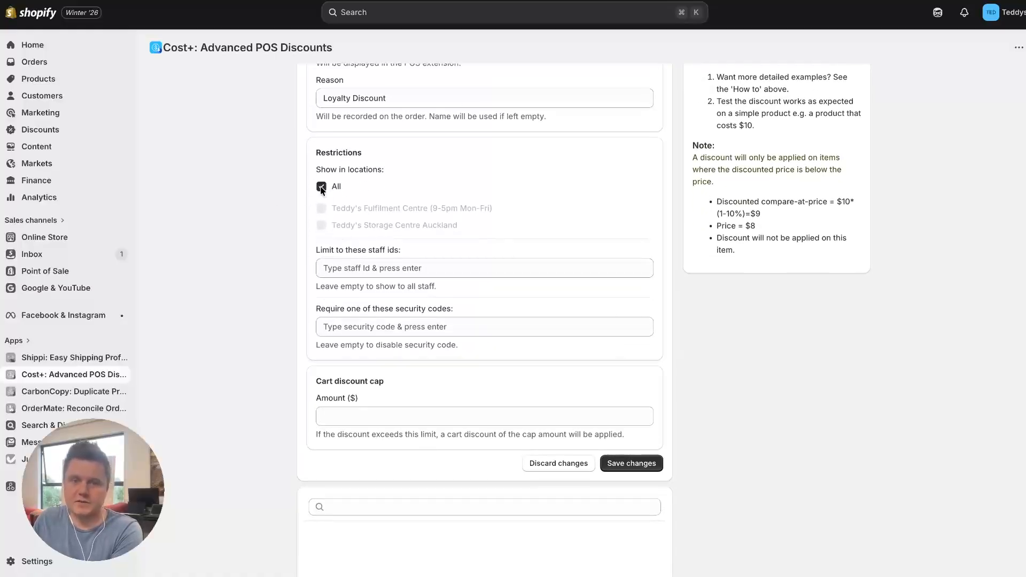
scroll(352, 184, "down", 1)
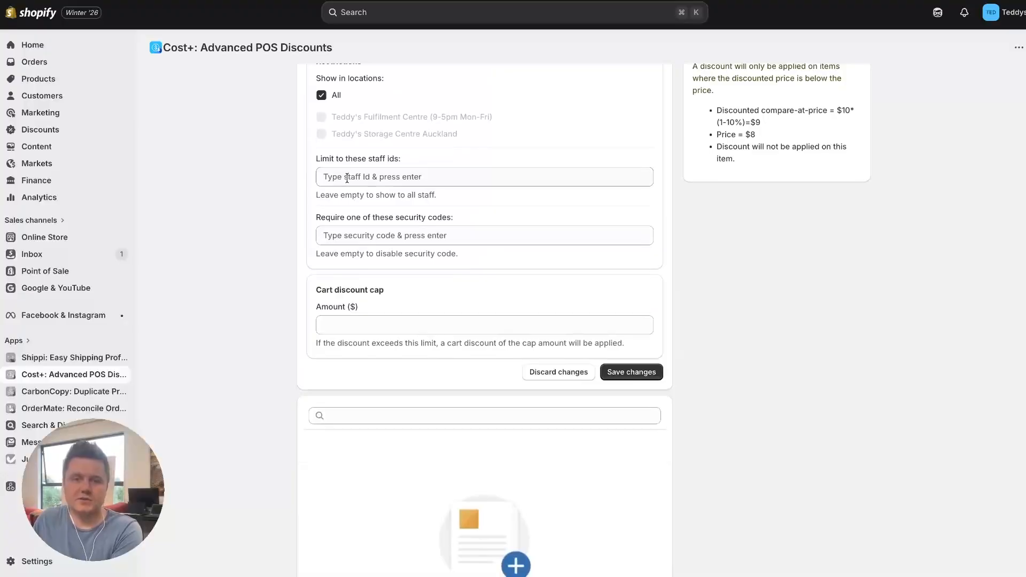
left_click(332, 178)
left_click(327, 235)
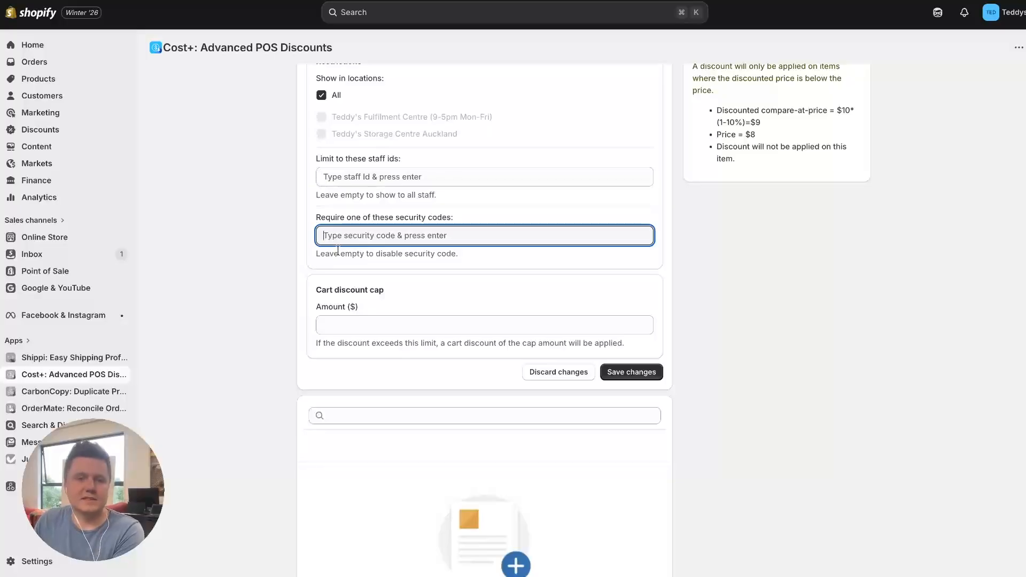
scroll(357, 287, "down", 1)
left_click(357, 287)
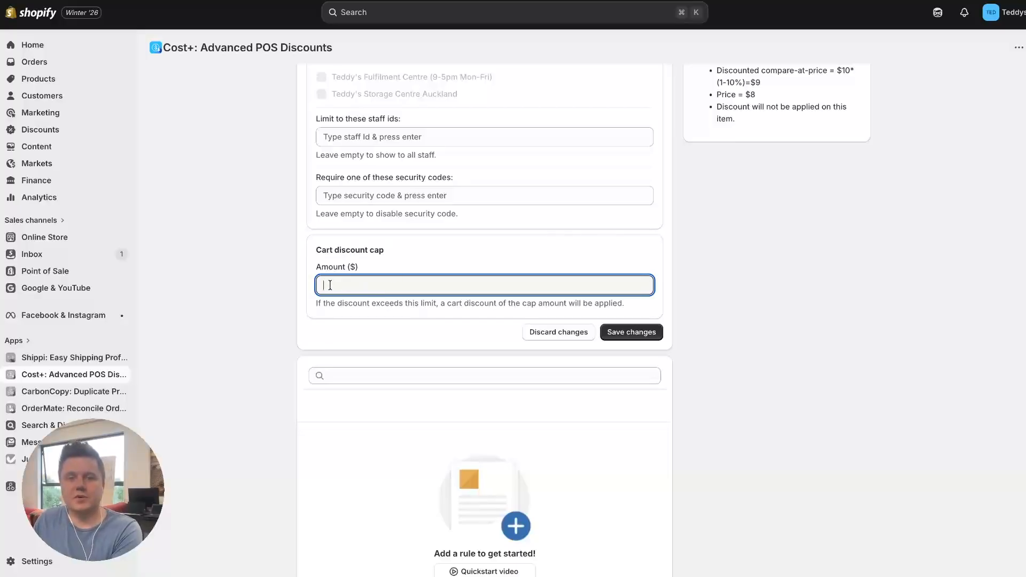
scroll(347, 327, "down", 1)
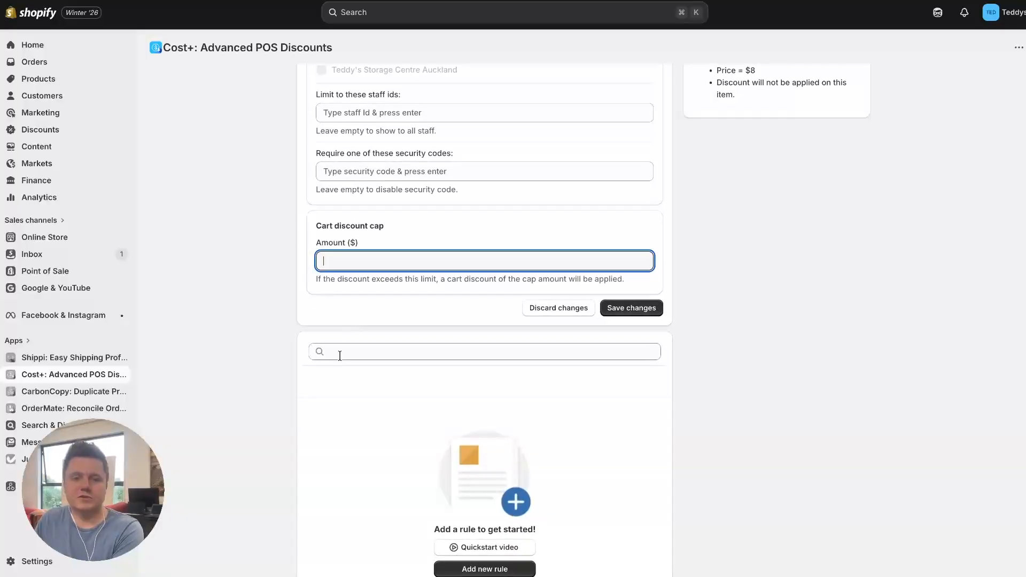
scroll(337, 385, "down", 2)
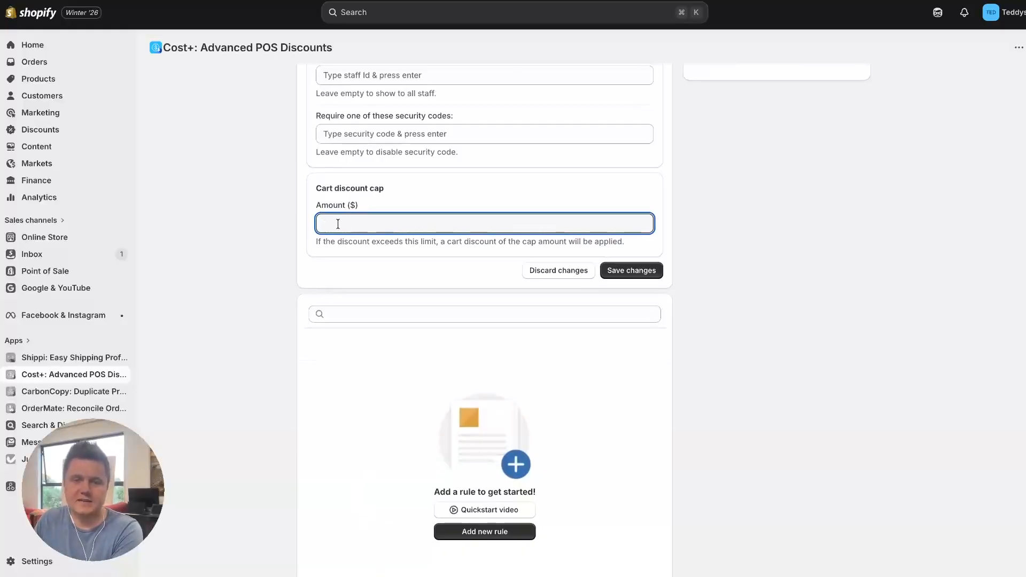
- Save the Silver Customers discount and add a rule named Dog Toys to it, with type Price-
left_click(628, 270)
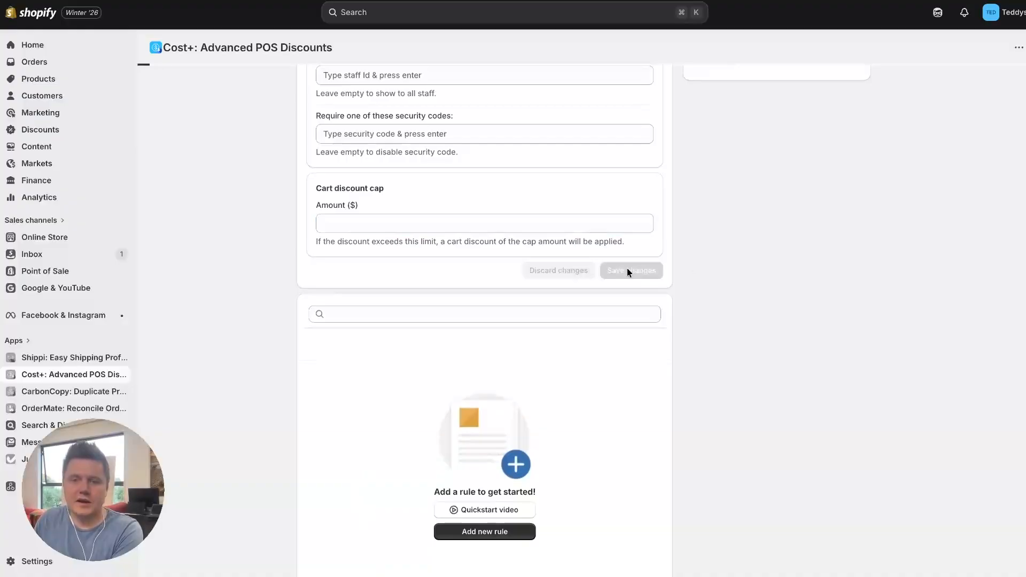
scroll(532, 341, "down", 7)
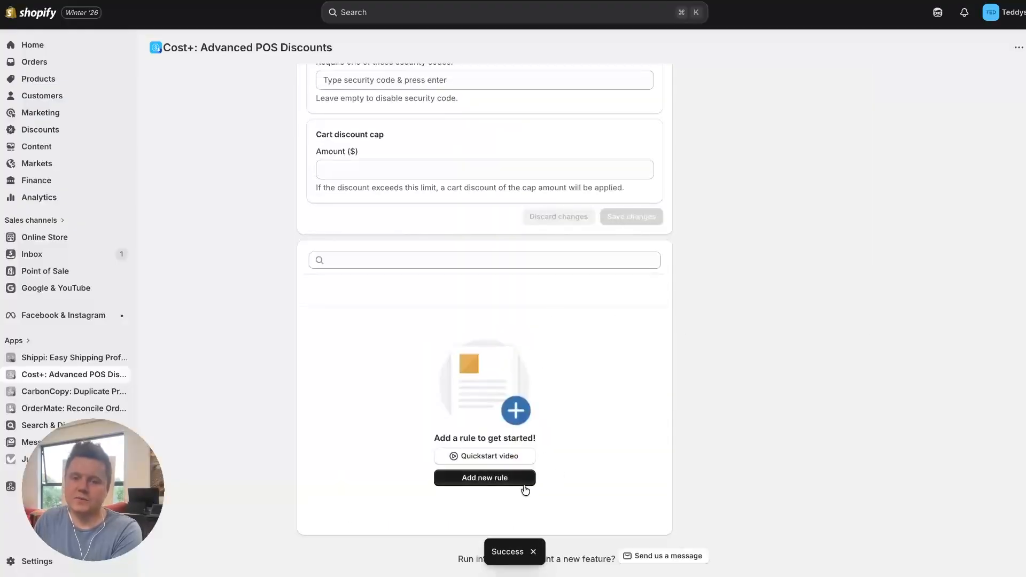
left_click(476, 480)
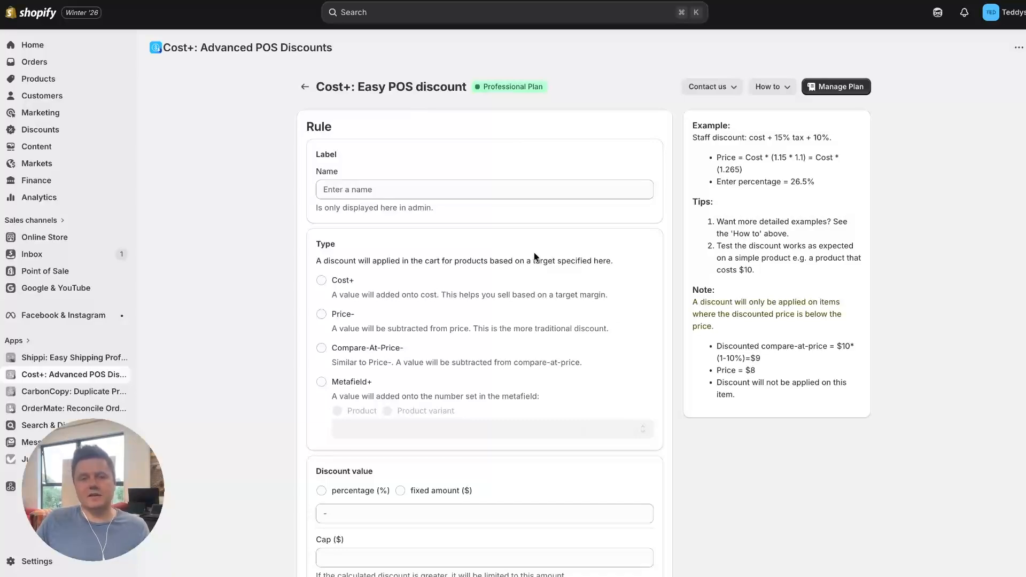
left_click(368, 192)
type("Dog Toys")
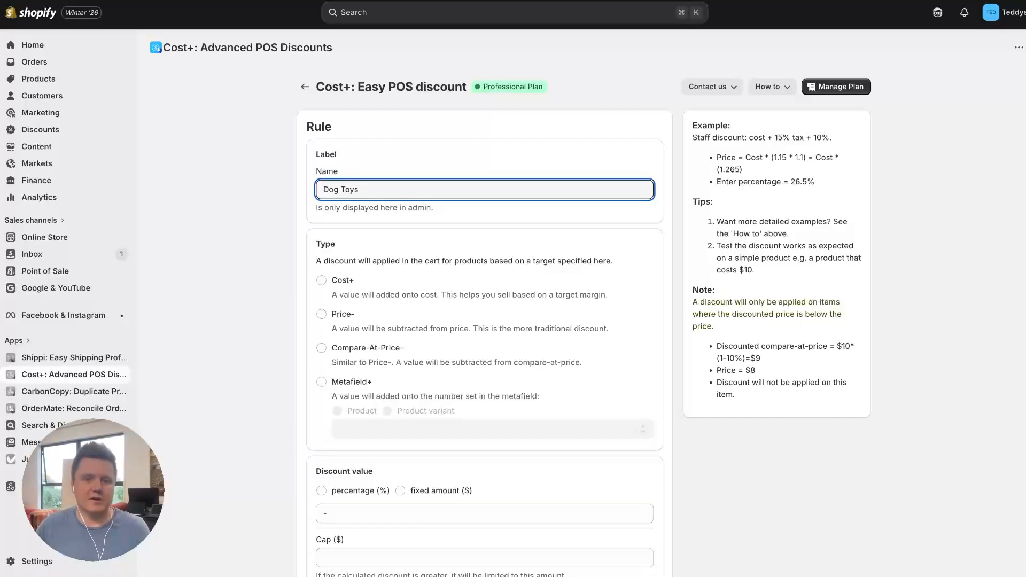
left_click(216, 280)
left_click(322, 316)
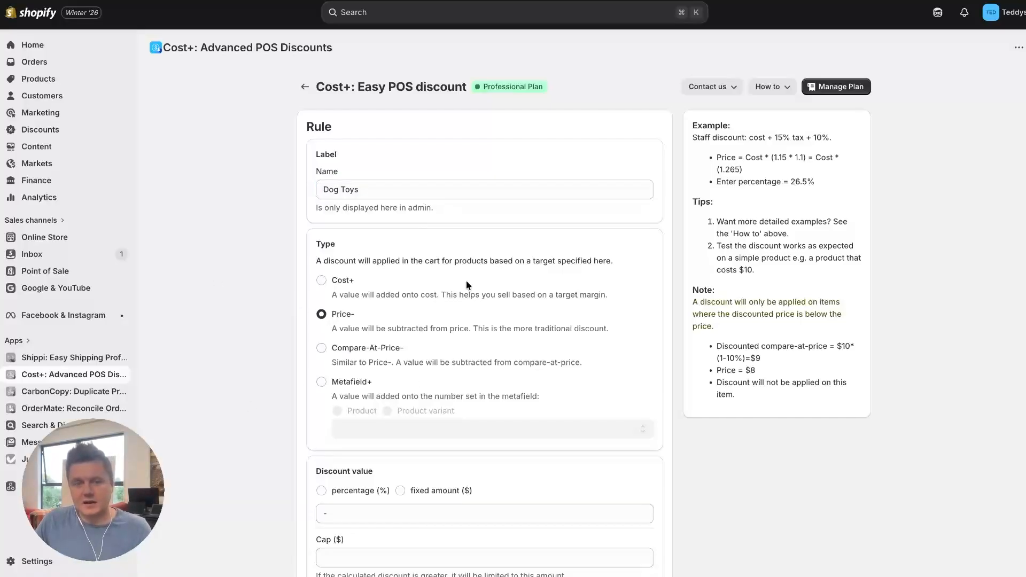
- Set the Dog Toys rule's discount value to 20 as a percentage
scroll(302, 415, "down", 1)
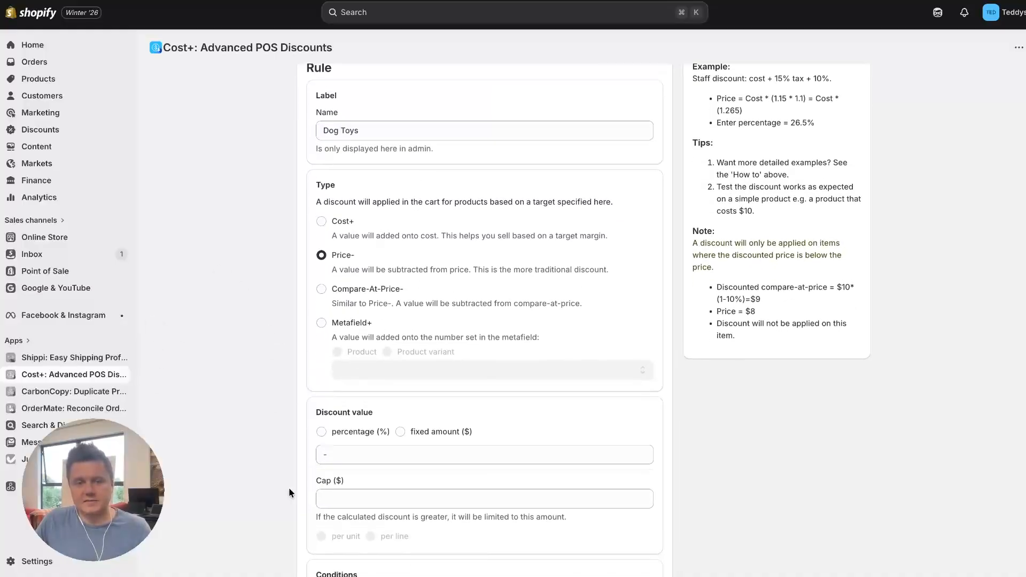
left_click(322, 426)
left_click(325, 449)
type("20")
left_click(275, 447)
scroll(277, 450, "down", 3)
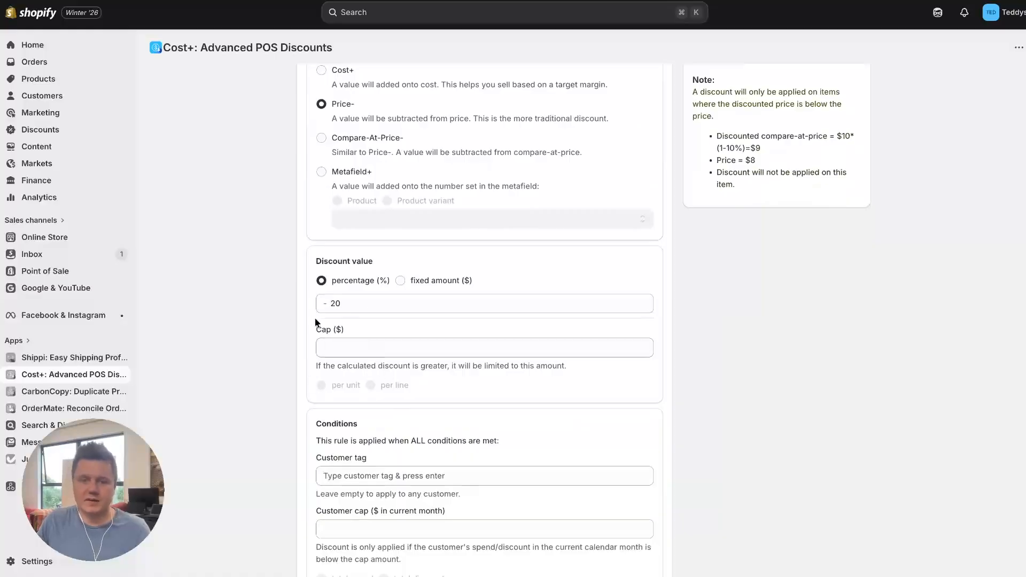
scroll(277, 444, "down", 4)
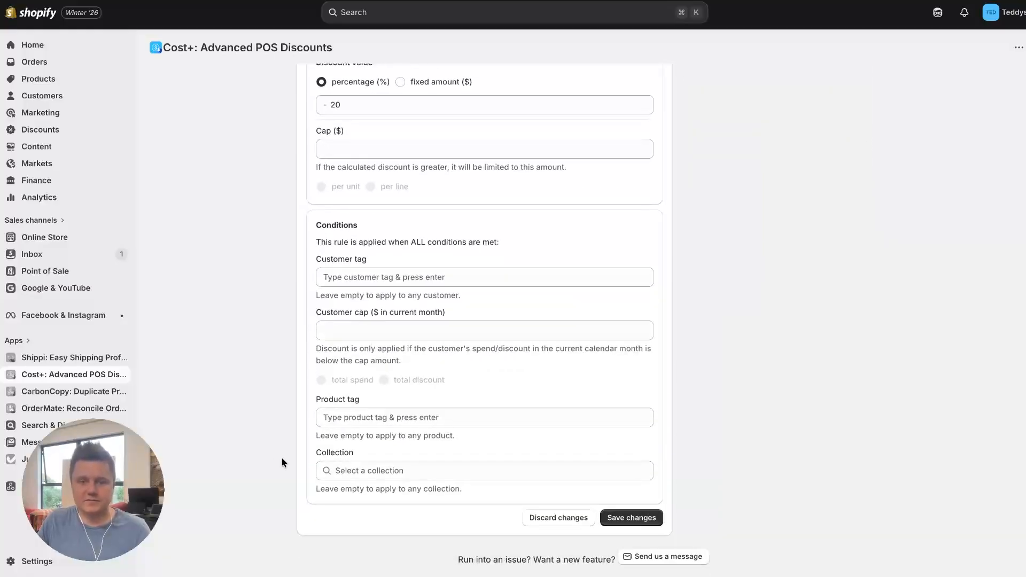
left_click(327, 280)
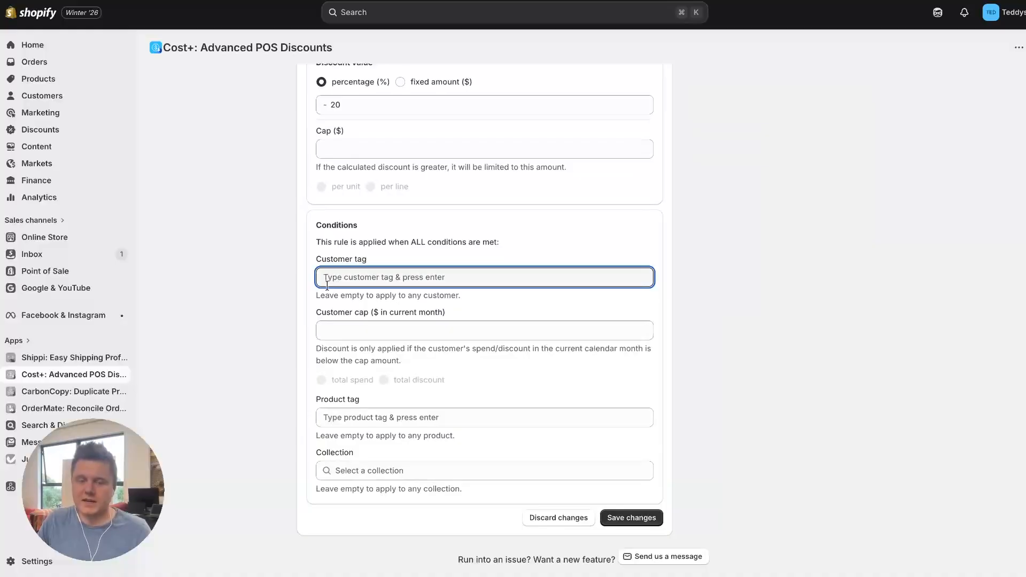
left_click(302, 307)
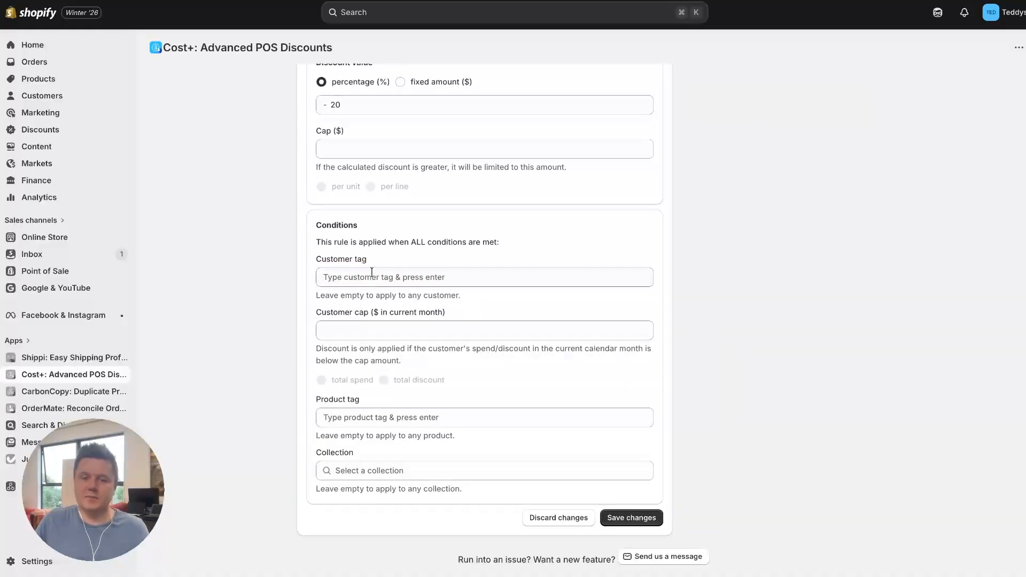
left_click(351, 275)
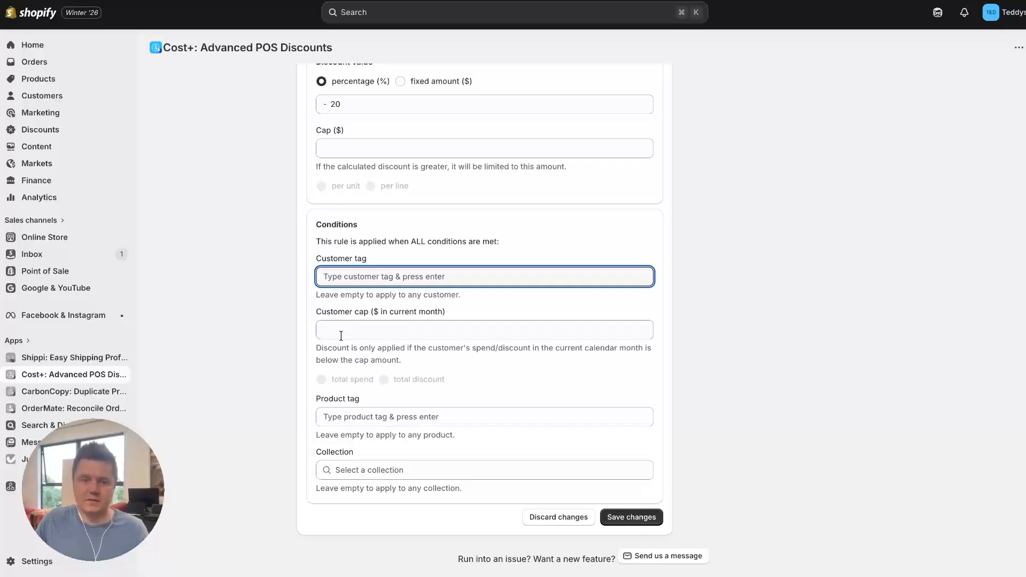
left_click(327, 417)
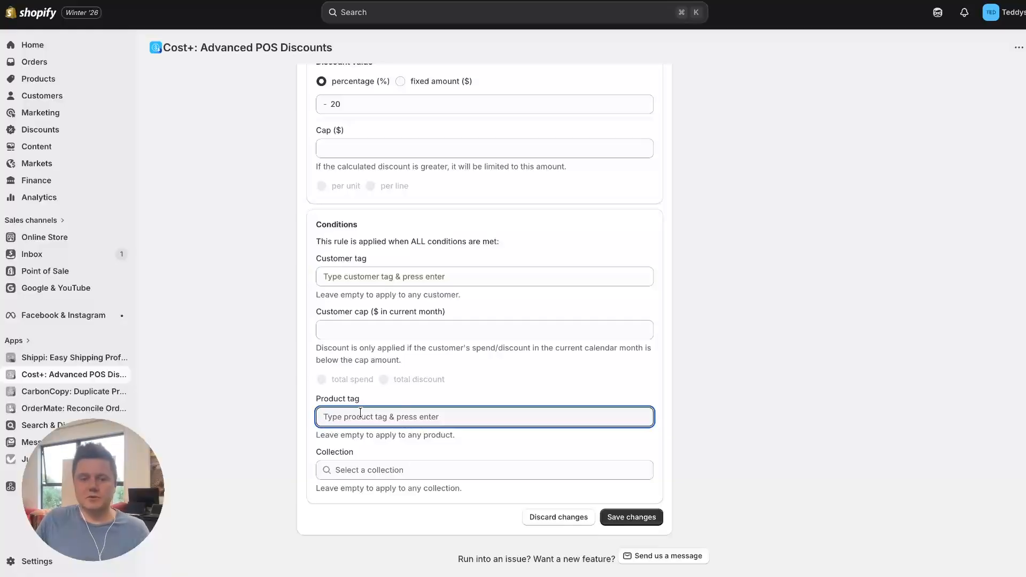
type("DOg Toys")
key("Return")
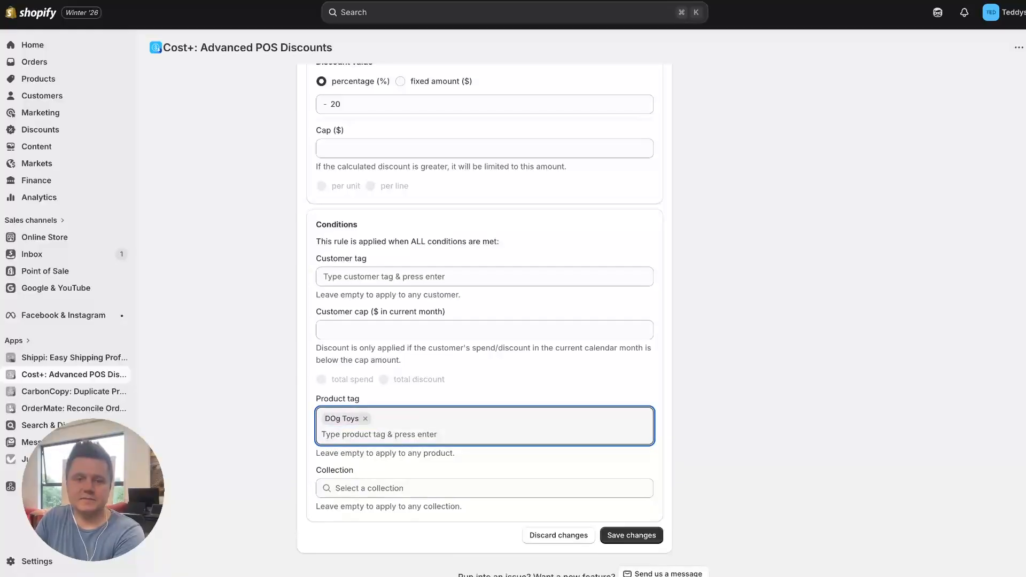
left_click(365, 418)
- Limit the Dog Toys rule to the Dog Toys collection and save the rule
left_click(367, 471)
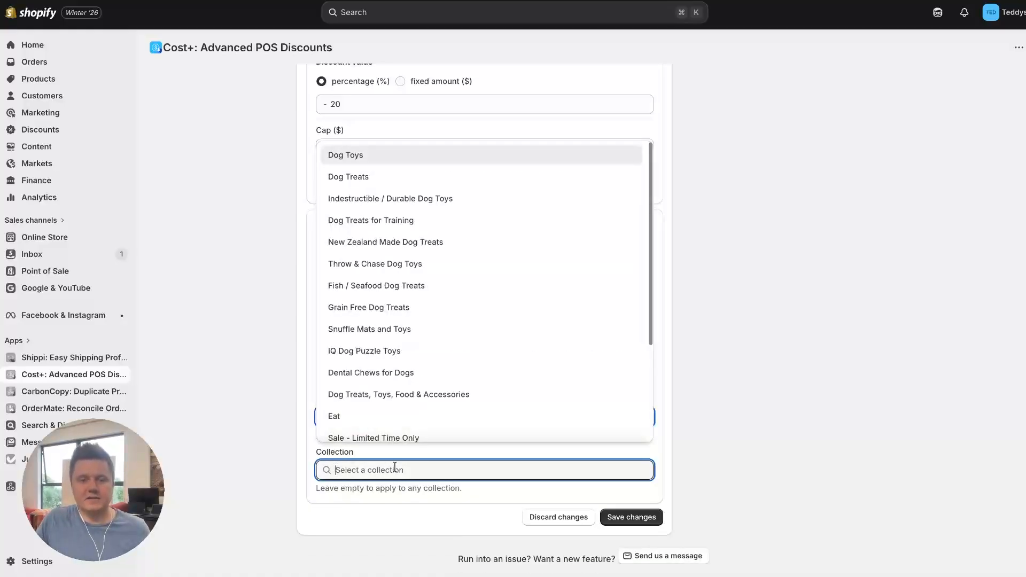
left_click(344, 159)
left_click(649, 518)
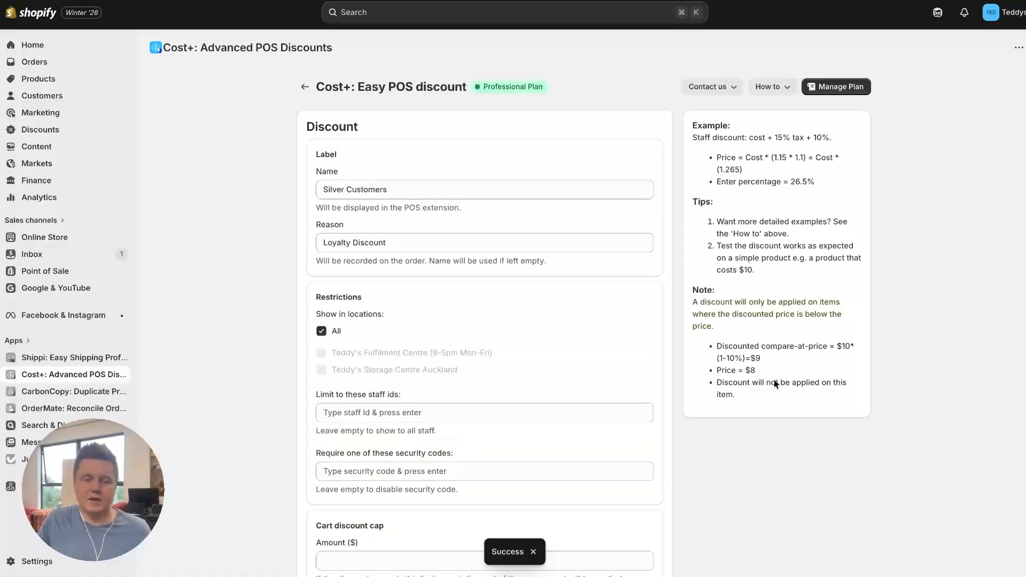
- Add another rule named Treats to the Silver Customers discount, with type Price-
scroll(486, 378, "down", 4)
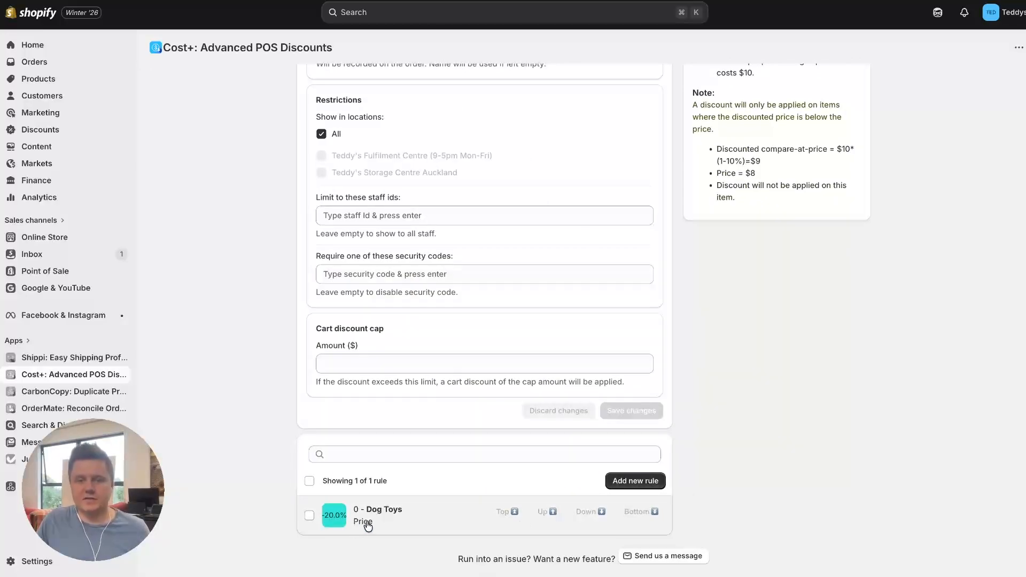
left_click(634, 481)
left_click(344, 195)
type("Treats")
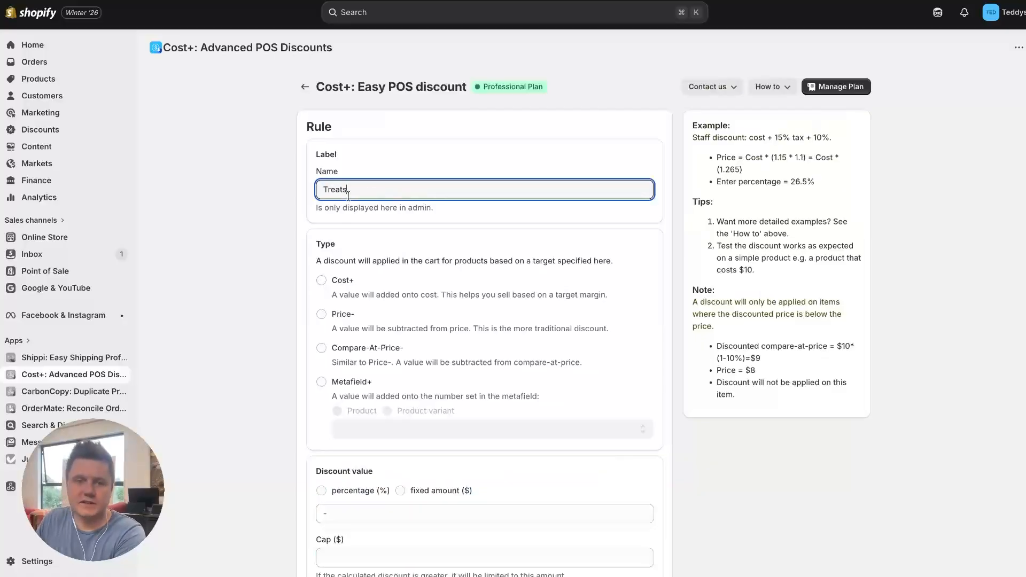
left_click(336, 316)
- Set the Treats rule's discount value to 10 as a percentage
left_click(335, 495)
left_click(343, 508)
type("10")
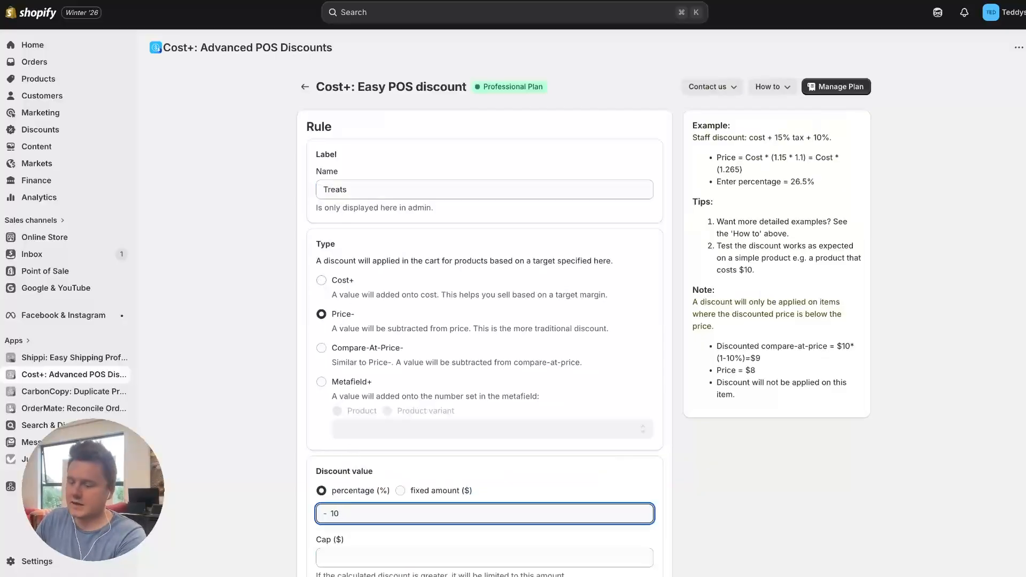
left_click(287, 486)
- Limit the Treats rule to the Dog Treats collection, save it, and review the Silver Customers discount's rule list
scroll(286, 485, "down", 4)
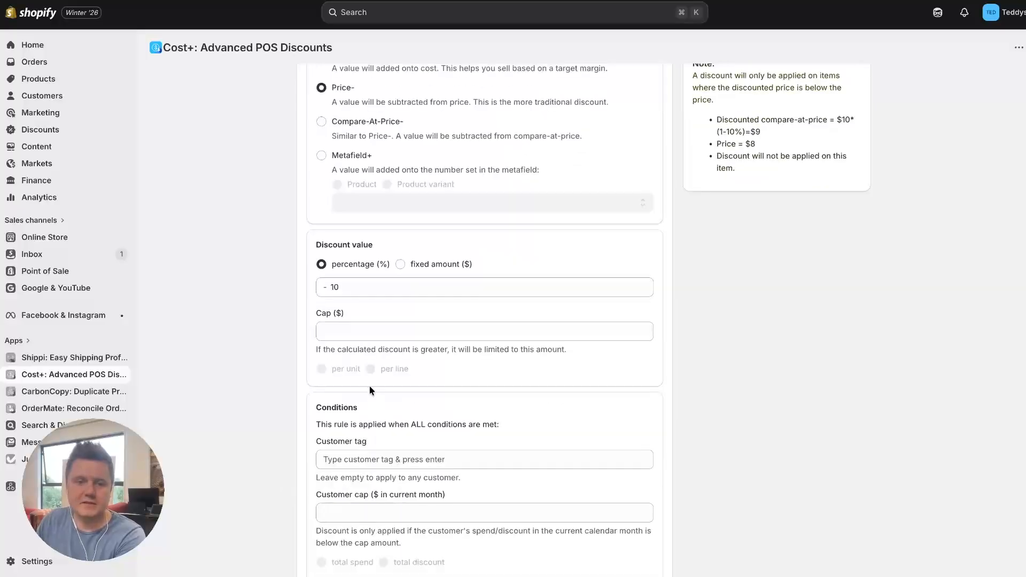
scroll(348, 392, "down", 2)
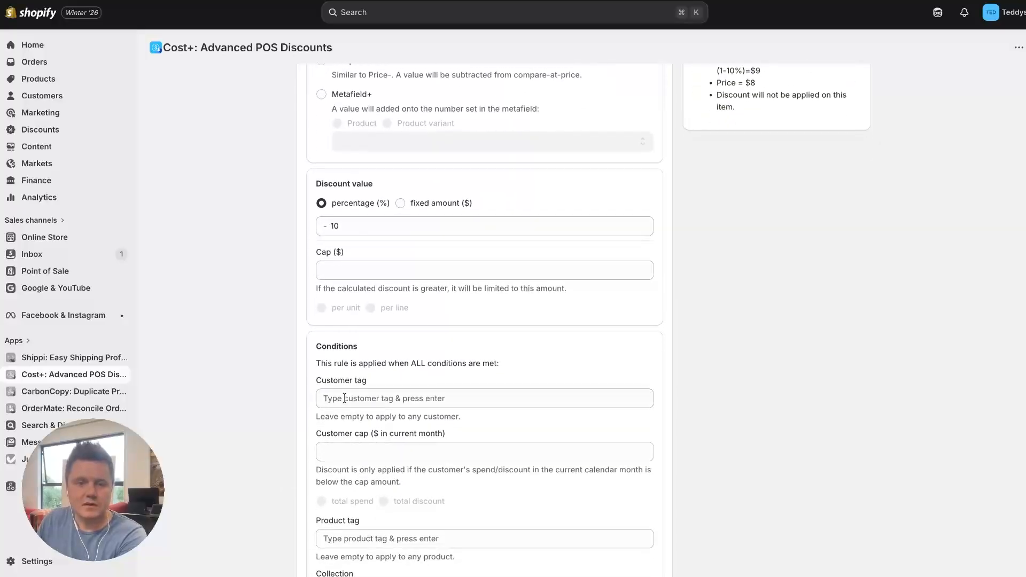
scroll(342, 450, "down", 1)
left_click(345, 498)
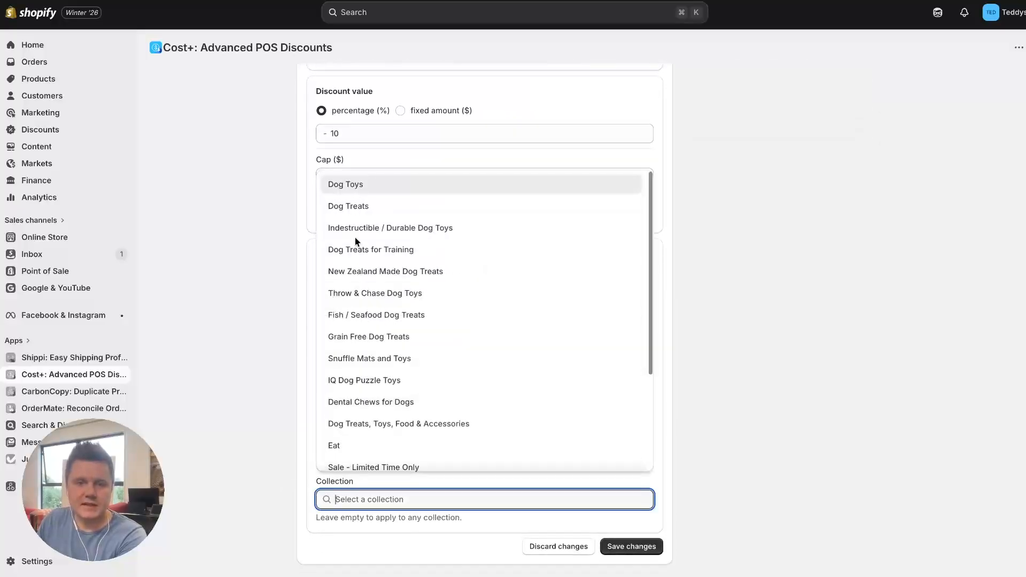
left_click(357, 213)
left_click(632, 546)
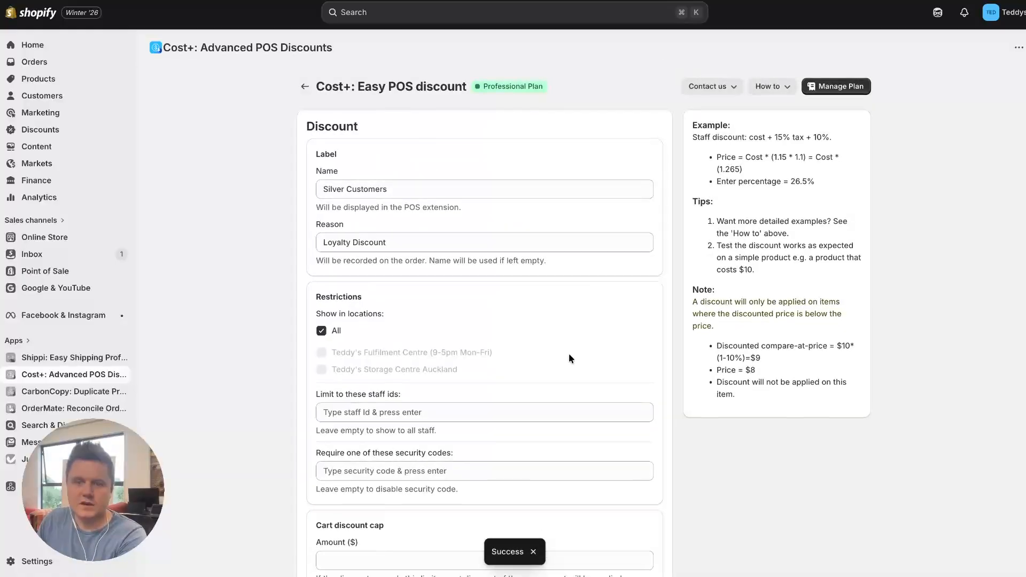
scroll(569, 353, "down", 4)
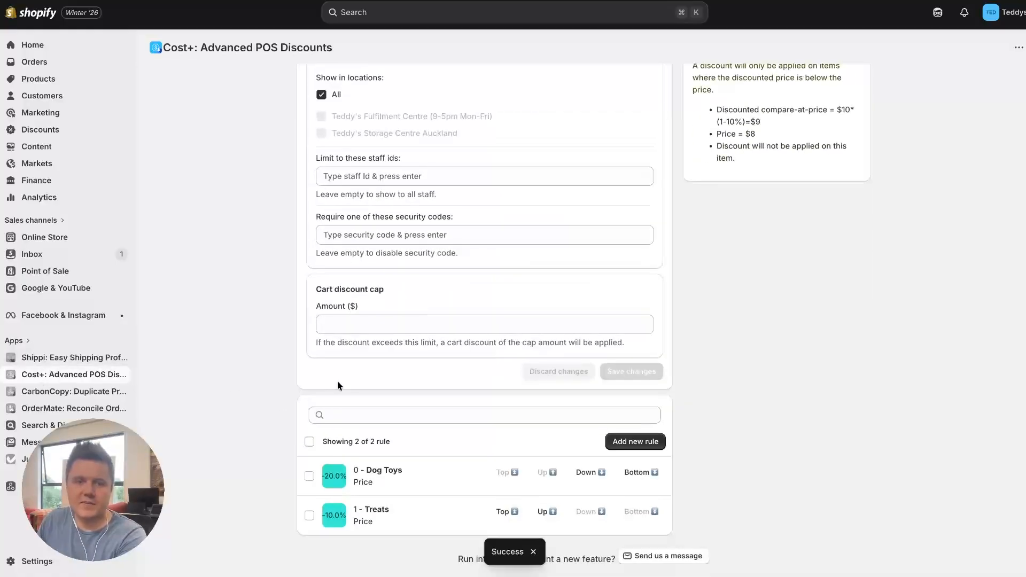
scroll(448, 282, "up", 1)
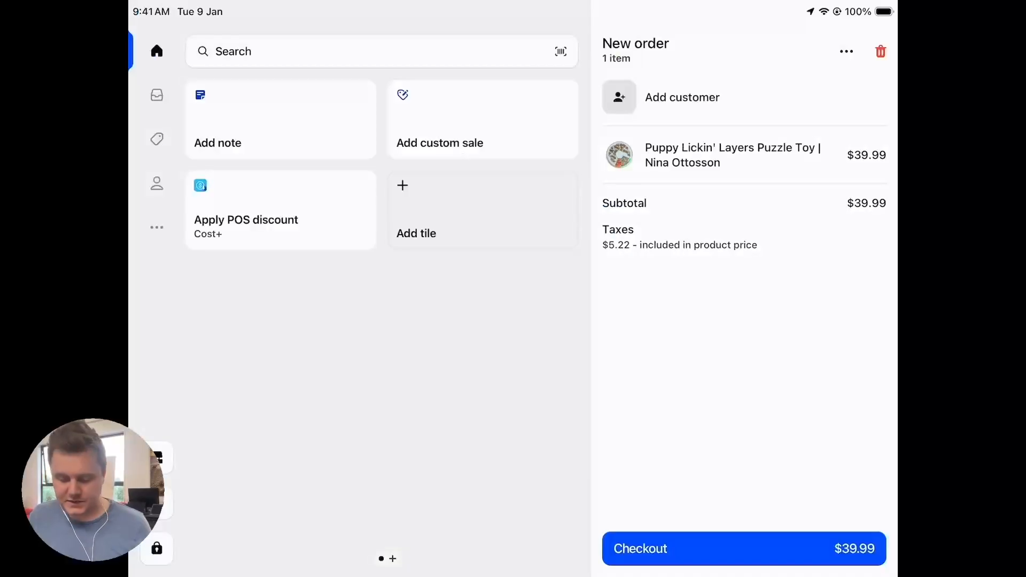
- In Shopify POS, add Milk n Cookies Peanut Butter & Vanilla by Bocce's Bakery to the order and return to the cart
left_click(157, 140)
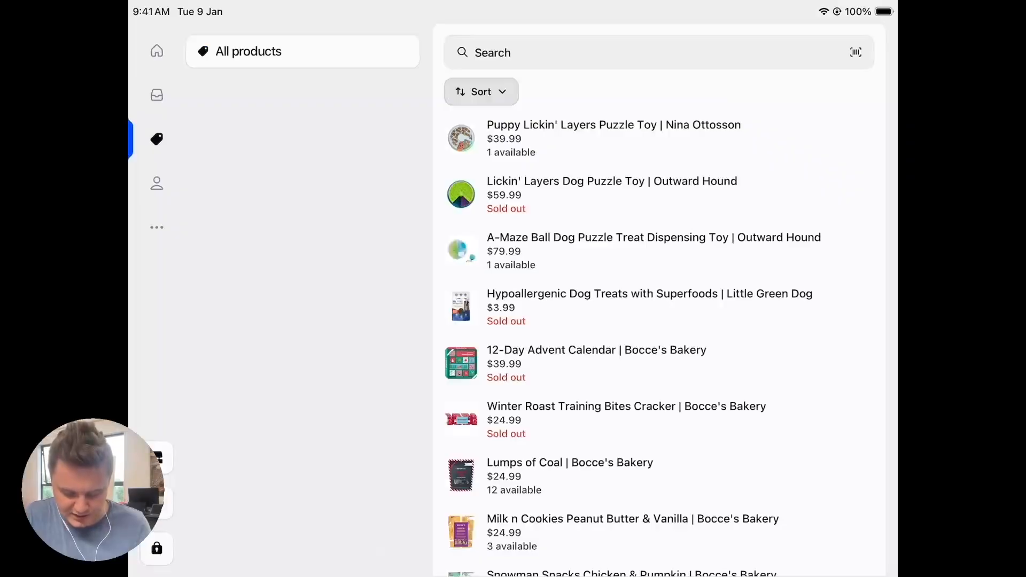
scroll(658, 320, "down", 2)
left_click(631, 452)
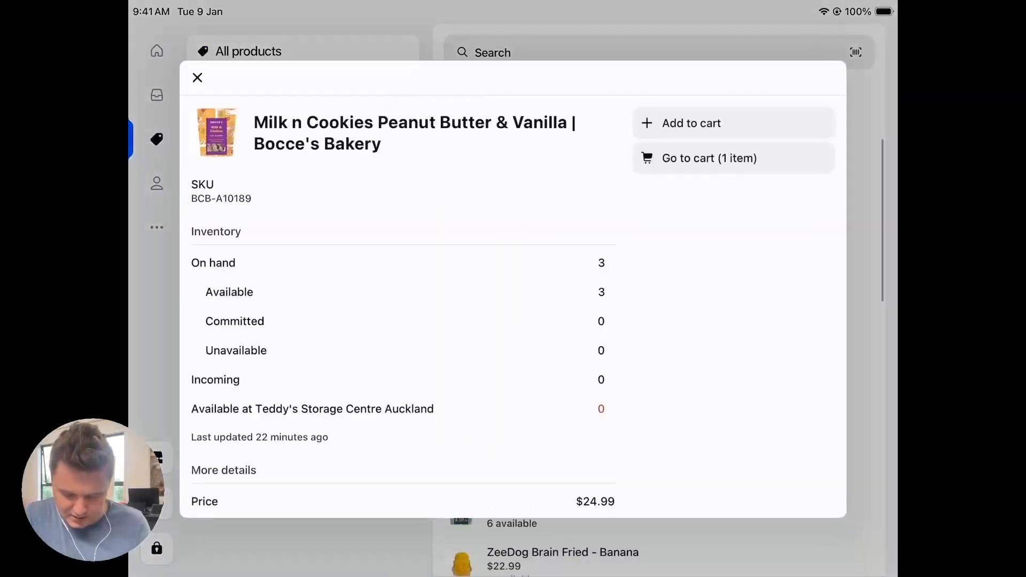
left_click(692, 122)
left_click(709, 157)
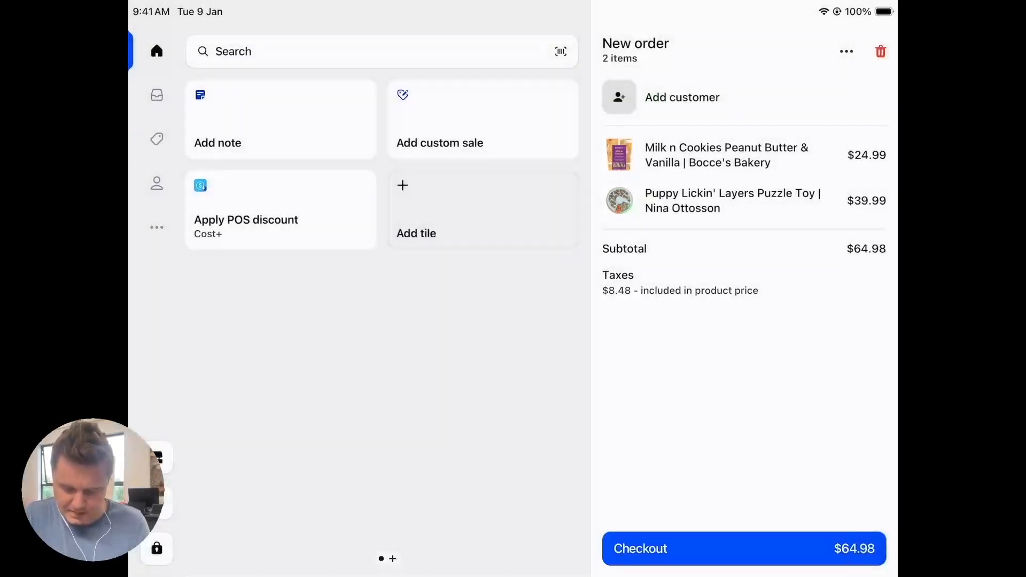
- Apply the Gold Customers discount to the cart with the Cost+ POS discount extension
left_click(280, 210)
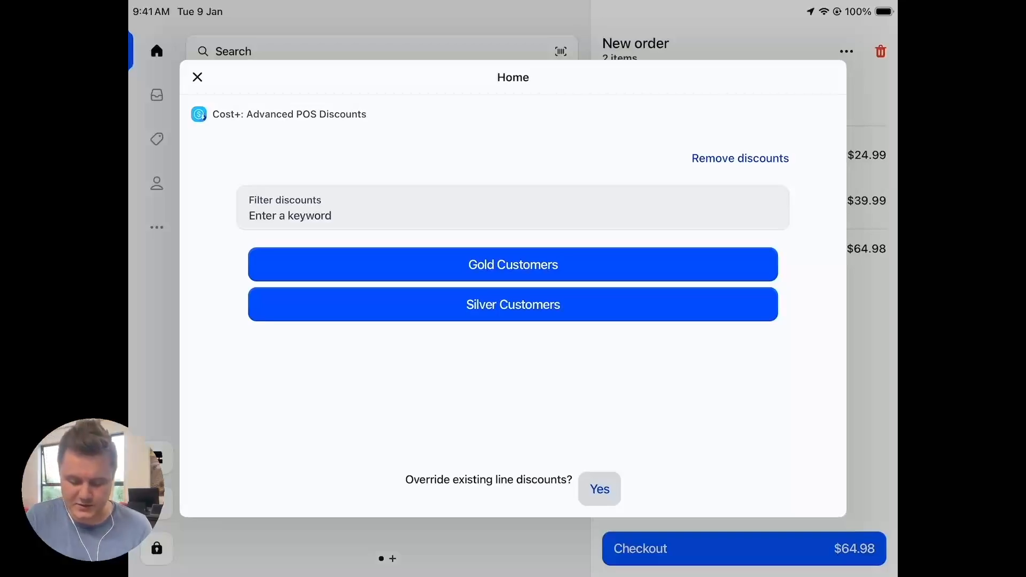
left_click(513, 264)
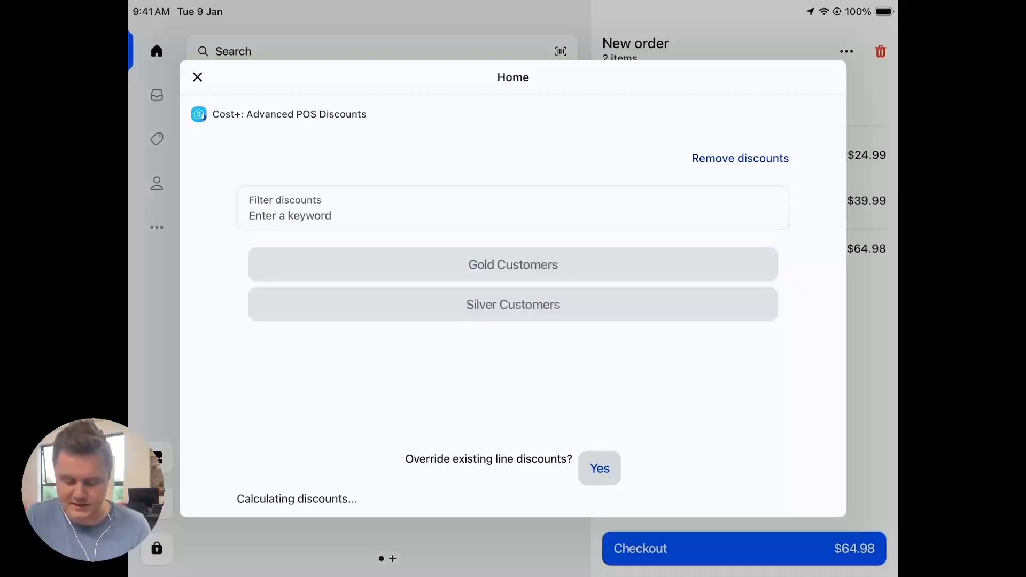